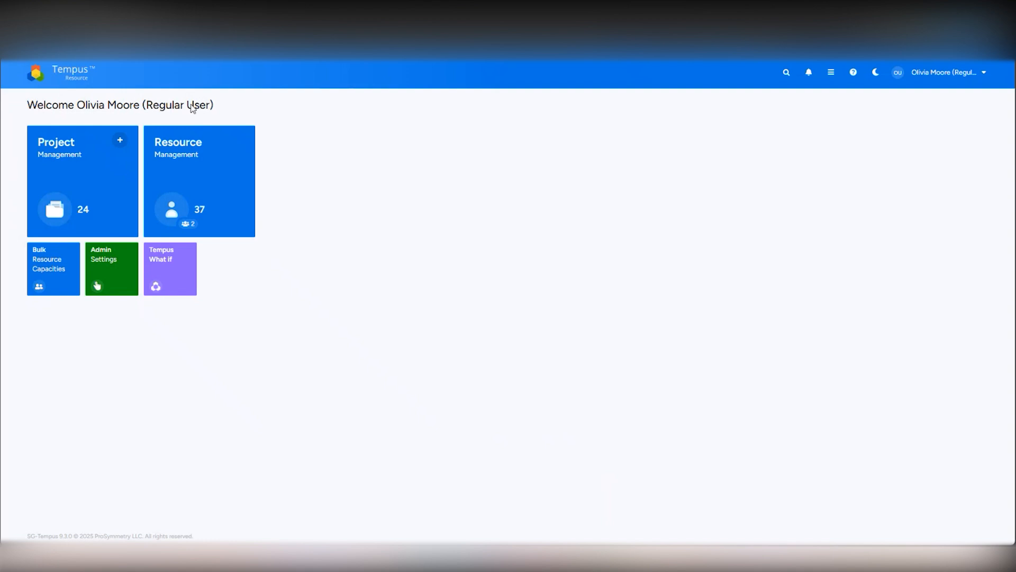
Step: Open the Project Management page from the home dashboard
{"action": "left_click", "coordinate": [85, 198]}
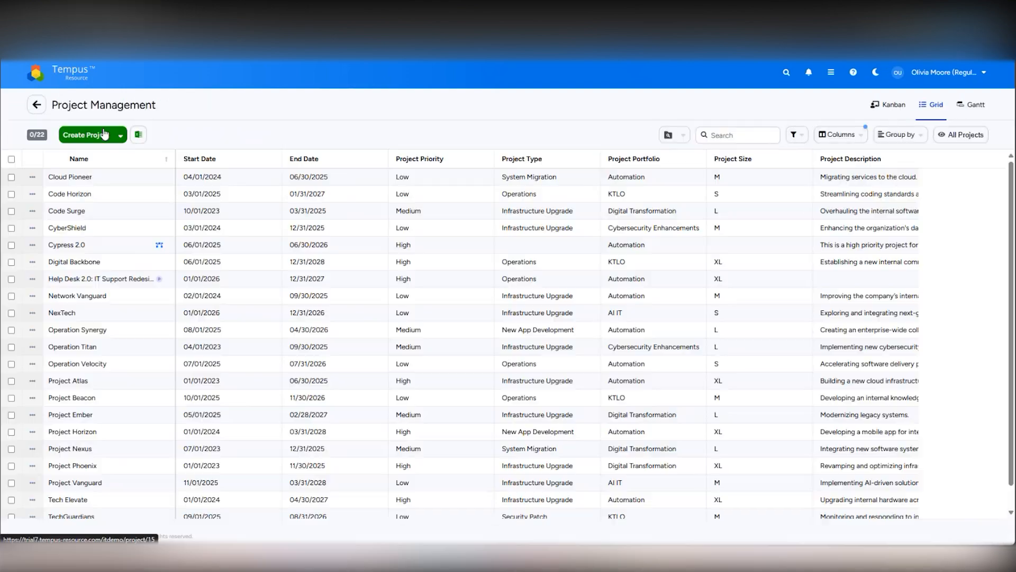
Step: Start a new project with the Create Project menu's Project Intake Workflow option
{"action": "left_click", "coordinate": [107, 136]}
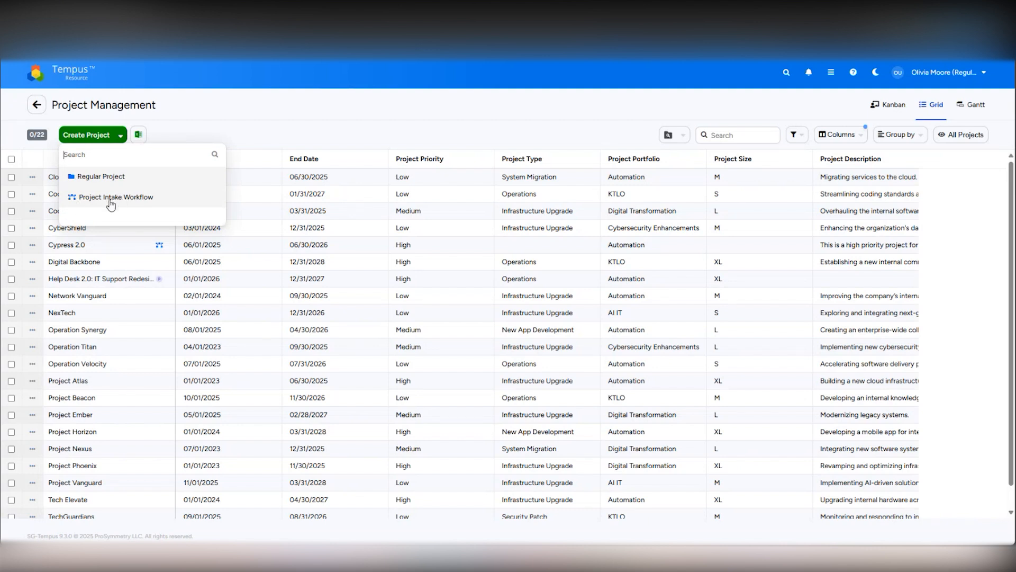
{"action": "left_click", "coordinate": [145, 210]}
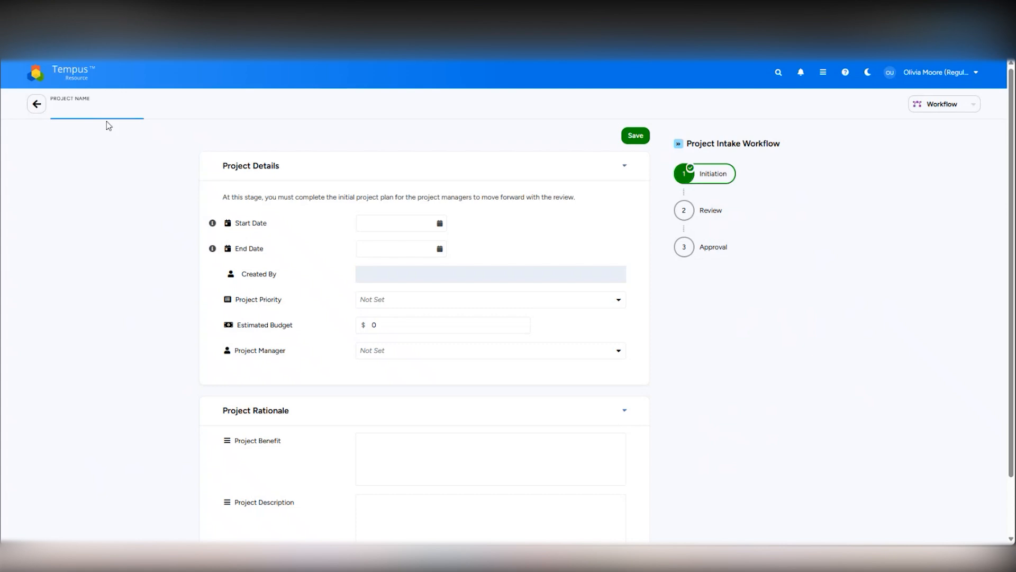
Step: Name the new intake project 'Project A'
{"action": "type", "text": "Project A"}
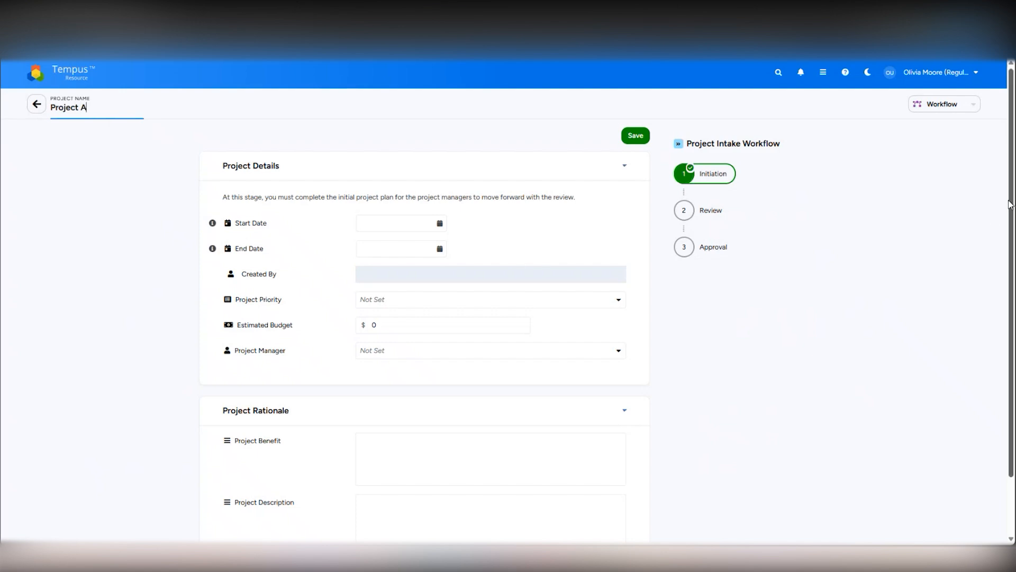
{"action": "scroll", "coordinate": [1008, 207], "scroll_direction": "down", "scroll_amount": 2}
{"action": "scroll", "coordinate": [499, 249], "scroll_direction": "up", "scroll_amount": 2}
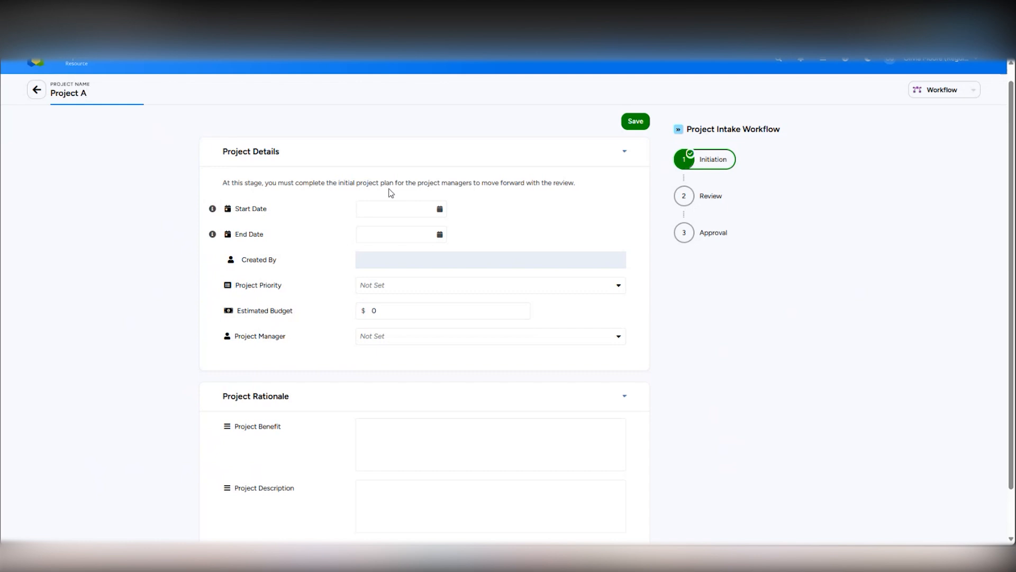
Step: Set Project A's start date to 04/15/2025 and end date to 12/31/2025
{"action": "left_click", "coordinate": [385, 210]}
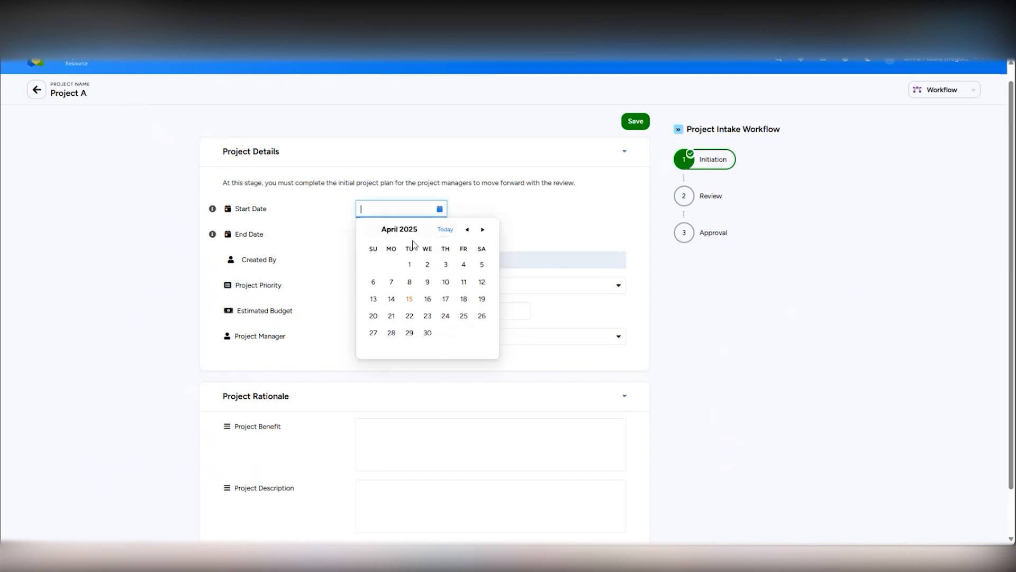
{"action": "left_click", "coordinate": [444, 230]}
{"action": "left_click", "coordinate": [402, 210]}
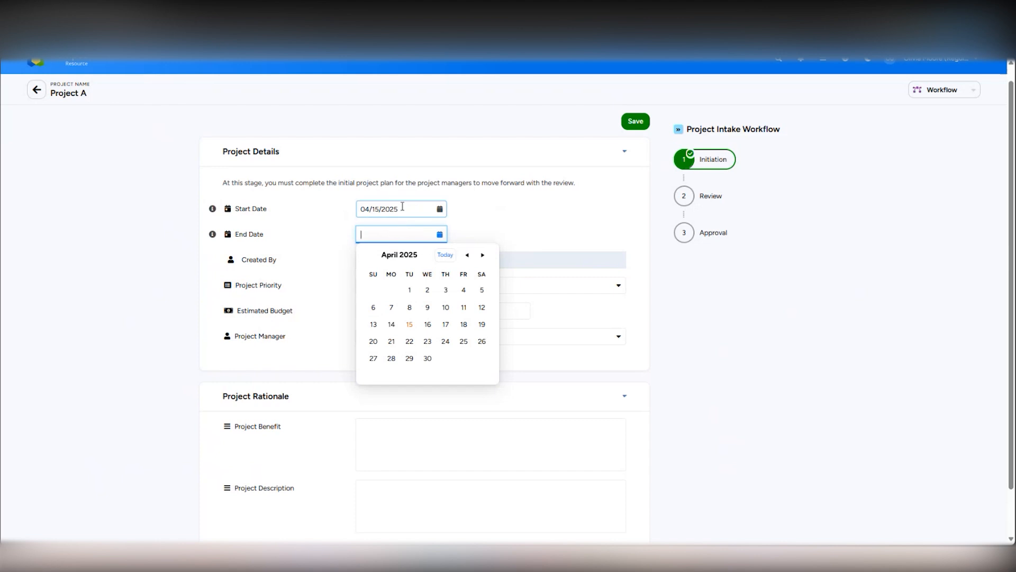
{"action": "left_click", "coordinate": [478, 204]}
{"action": "left_click", "coordinate": [427, 234]}
{"action": "left_click", "coordinate": [483, 256]}
{"action": "left_click", "coordinate": [484, 257]}
{"action": "left_click", "coordinate": [485, 257]}
{"action": "left_click", "coordinate": [484, 257]}
{"action": "left_click", "coordinate": [485, 257]}
{"action": "left_click", "coordinate": [484, 257]}
{"action": "left_click", "coordinate": [484, 257]}
{"action": "left_click", "coordinate": [485, 257]}
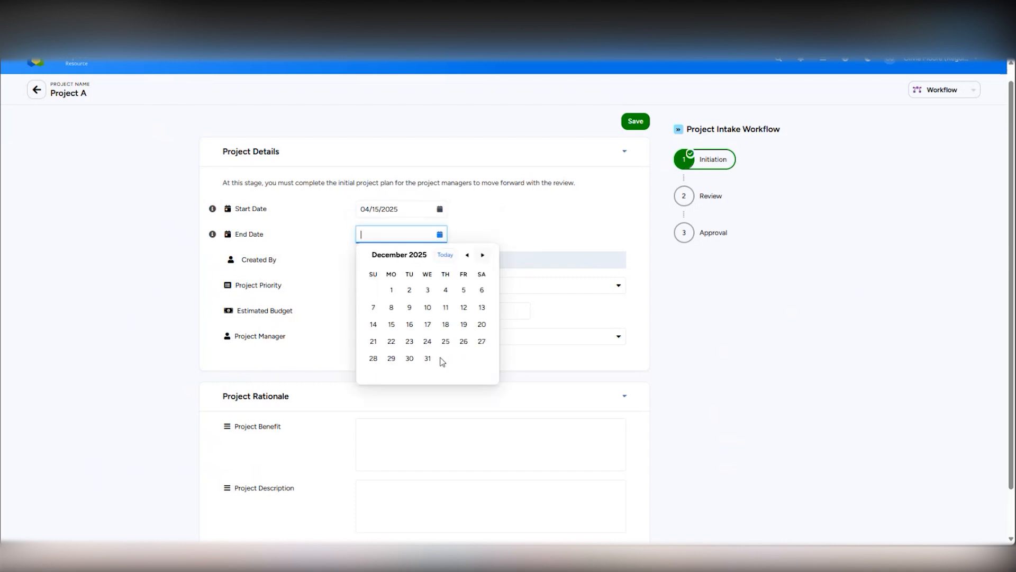
{"action": "left_click", "coordinate": [428, 359]}
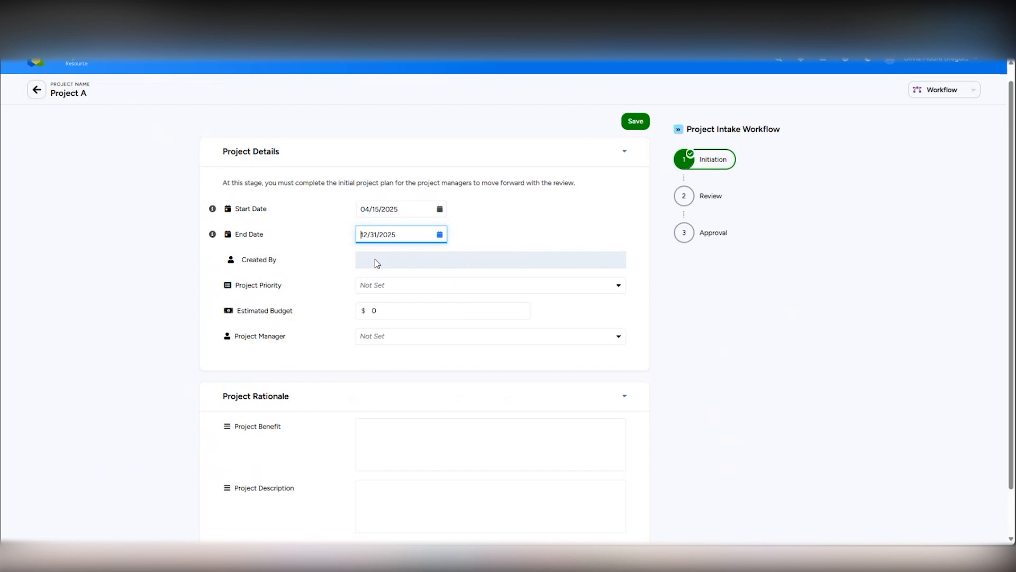
Step: Set Low priority and a 10,000 estimated budget, and assign a project manager
{"action": "left_click", "coordinate": [395, 288]}
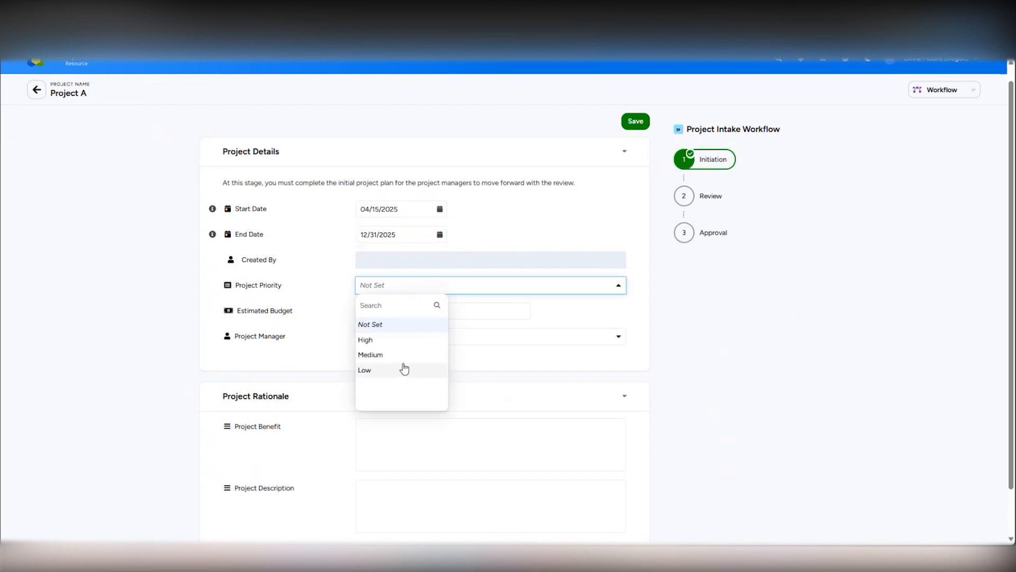
{"action": "left_click", "coordinate": [405, 369]}
{"action": "left_click", "coordinate": [402, 311]}
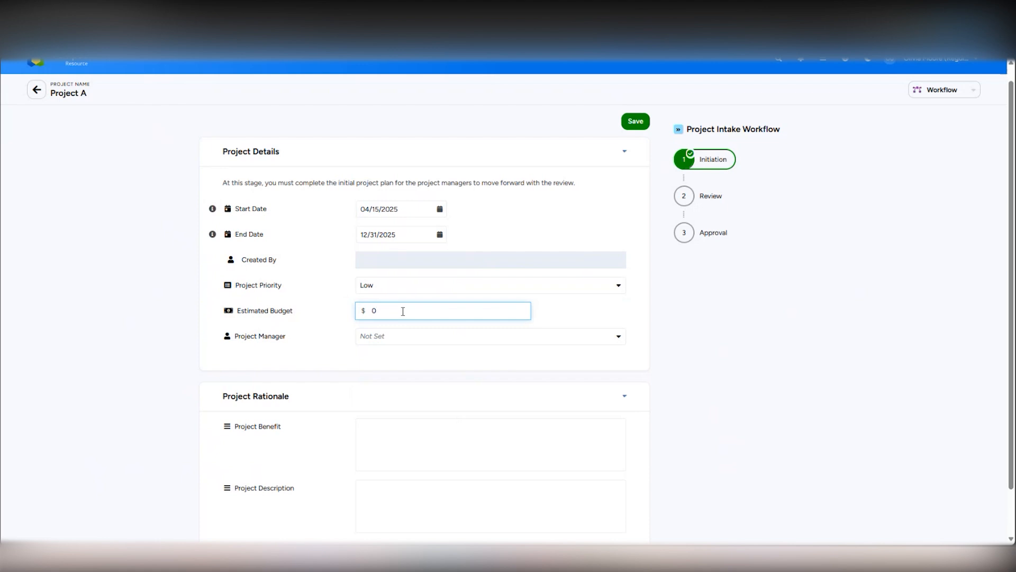
{"action": "type", "text": "10,000"}
{"action": "left_click", "coordinate": [411, 341]}
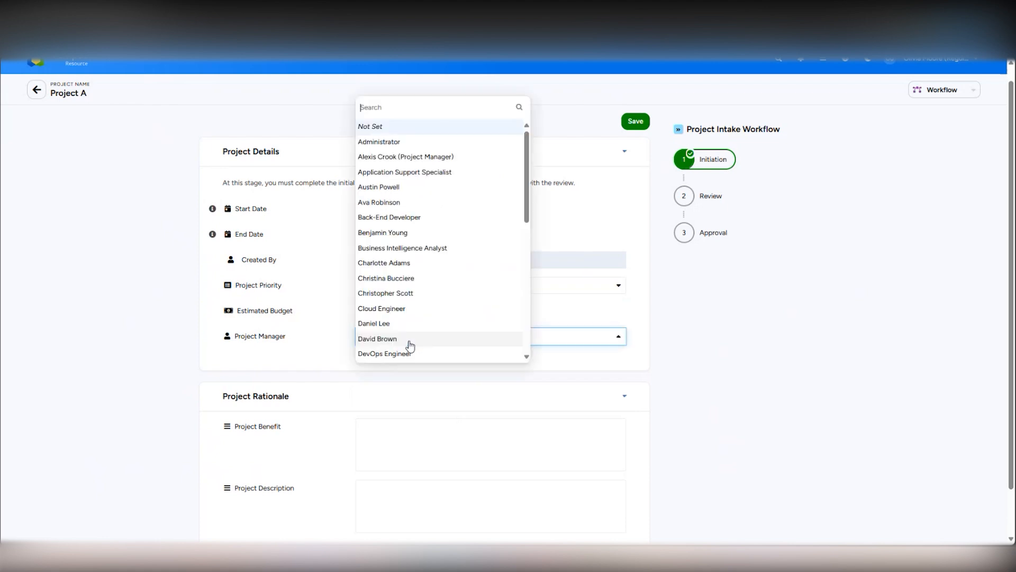
{"action": "left_click", "coordinate": [420, 294]}
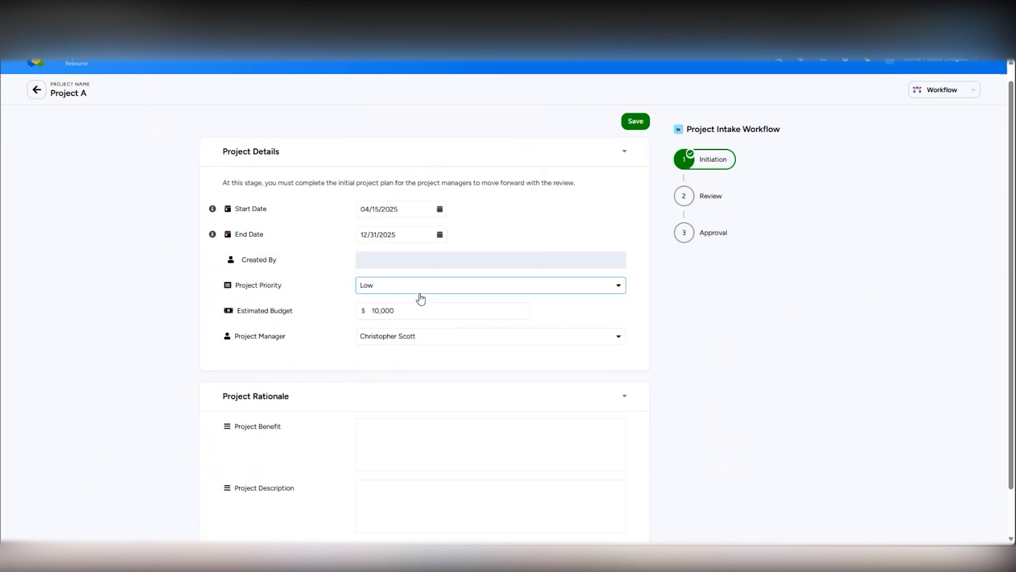
{"action": "scroll", "coordinate": [508, 328], "scroll_direction": "down", "scroll_amount": 2}
Step: Enter 'Project Benefit' and 'Description' as the benefit and description text, then save Project A
{"action": "left_click", "coordinate": [385, 394]}
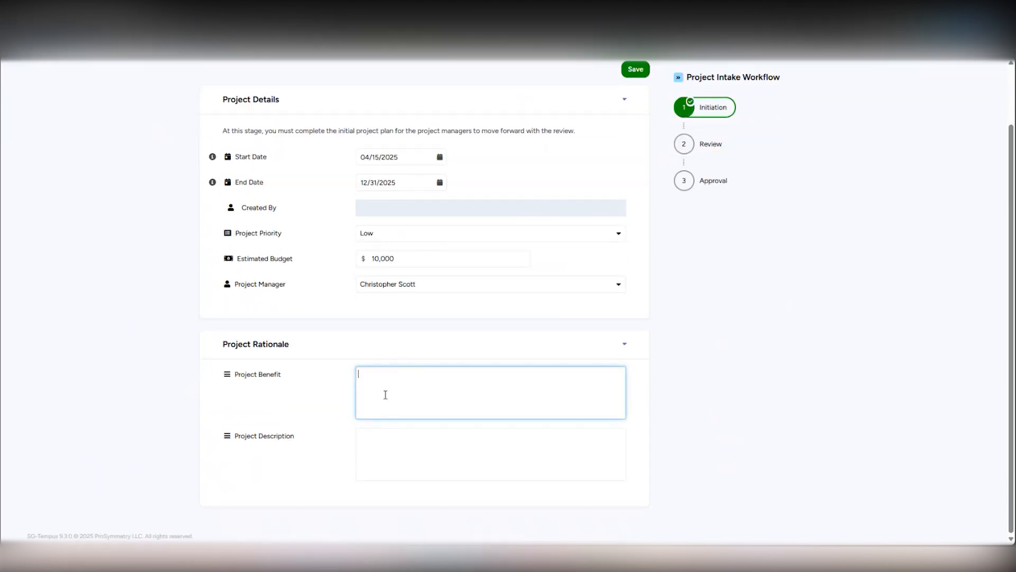
{"action": "type", "text": "Project Benefit"}
{"action": "left_click", "coordinate": [385, 433]}
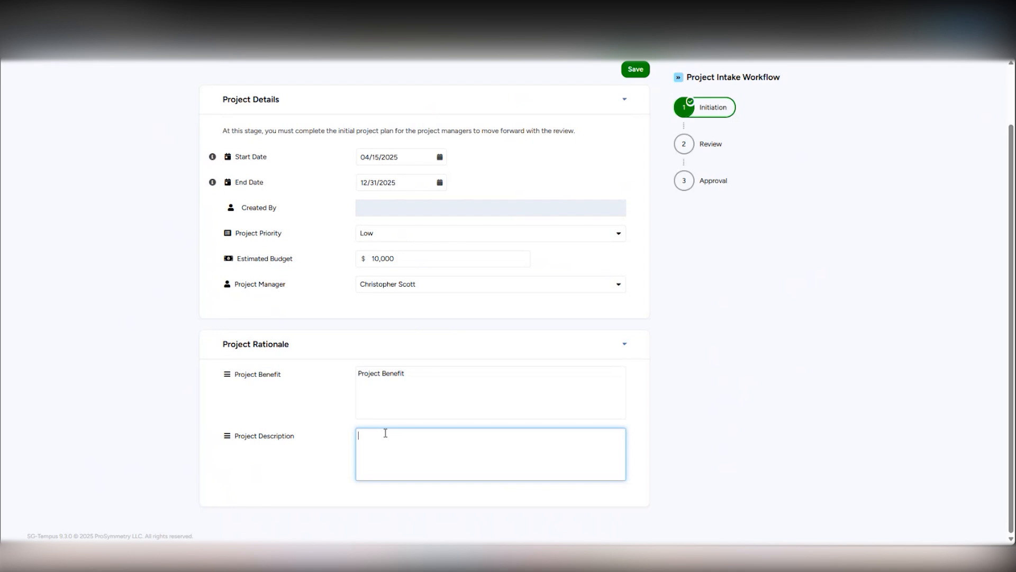
{"action": "type", "text": "Description"}
{"action": "scroll", "coordinate": [386, 433], "scroll_direction": "up", "scroll_amount": 2}
{"action": "left_click", "coordinate": [641, 137]}
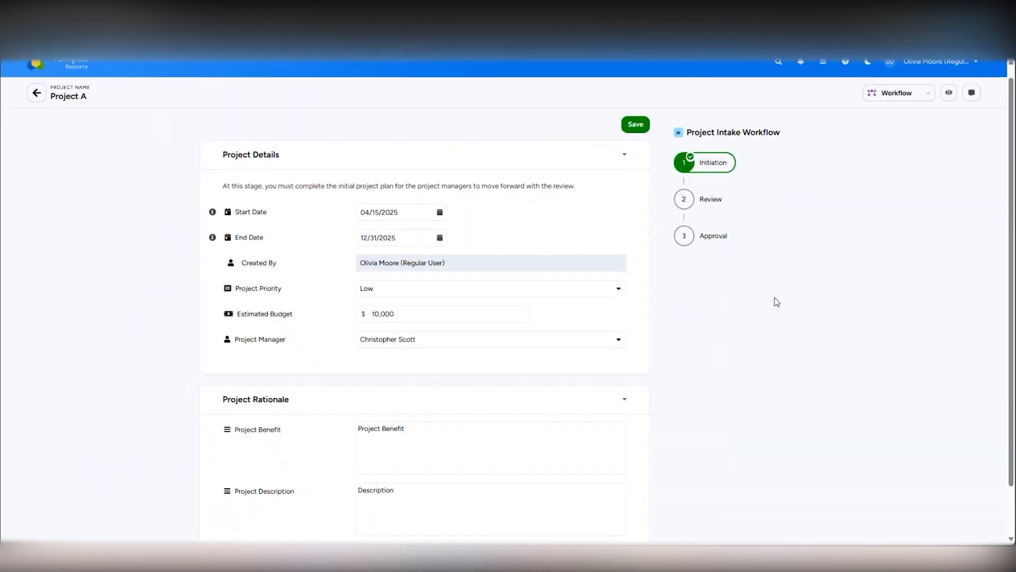
Step: Scroll through the saved Initiation form to check dates, priority, budget and manager
{"action": "scroll", "coordinate": [773, 302], "scroll_direction": "down", "scroll_amount": 2}
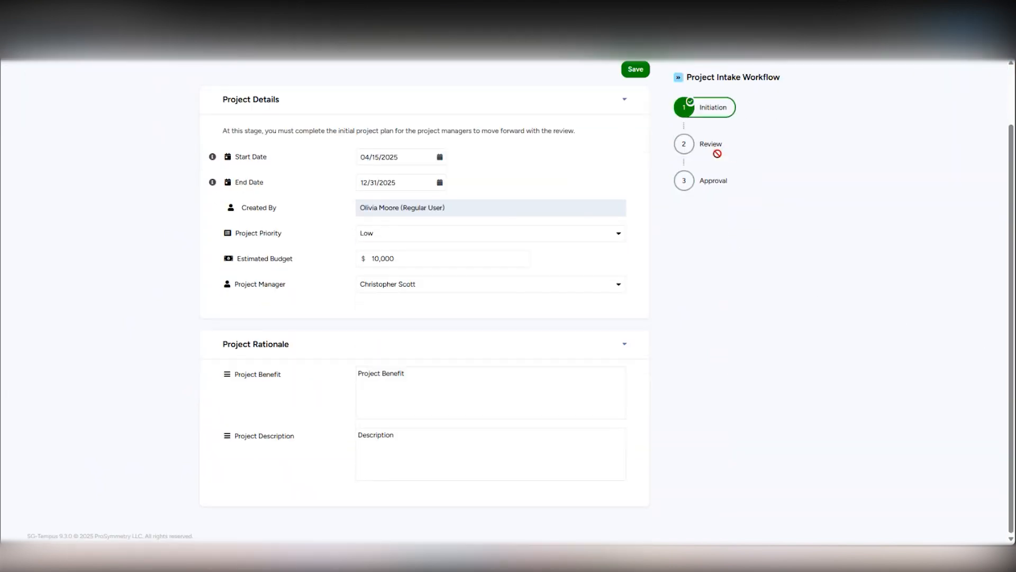
{"action": "scroll", "coordinate": [1008, 185], "scroll_direction": "up", "scroll_amount": 1}
{"action": "scroll", "coordinate": [1009, 185], "scroll_direction": "up", "scroll_amount": 1}
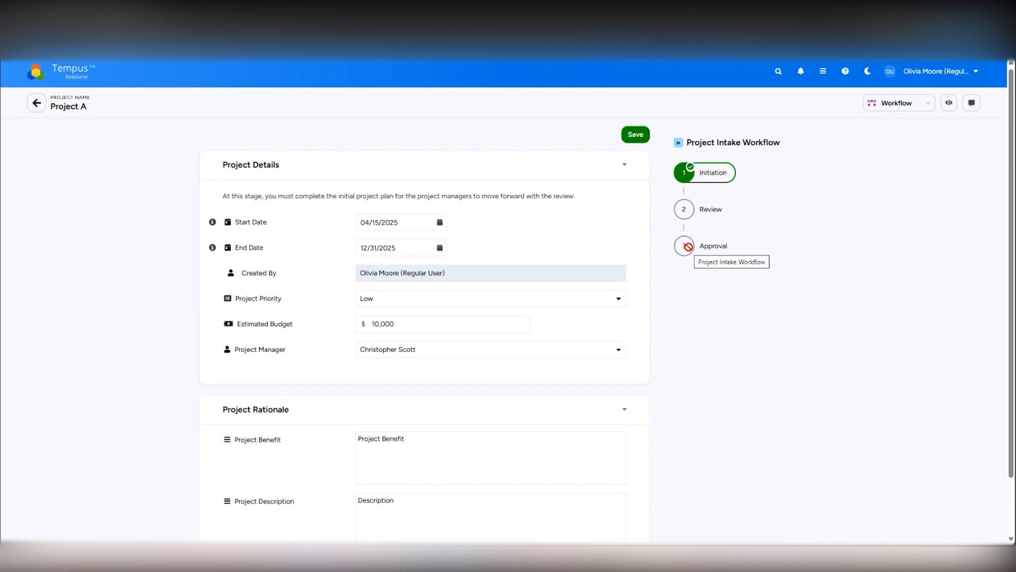
{"action": "scroll", "coordinate": [676, 286], "scroll_direction": "down", "scroll_amount": 2}
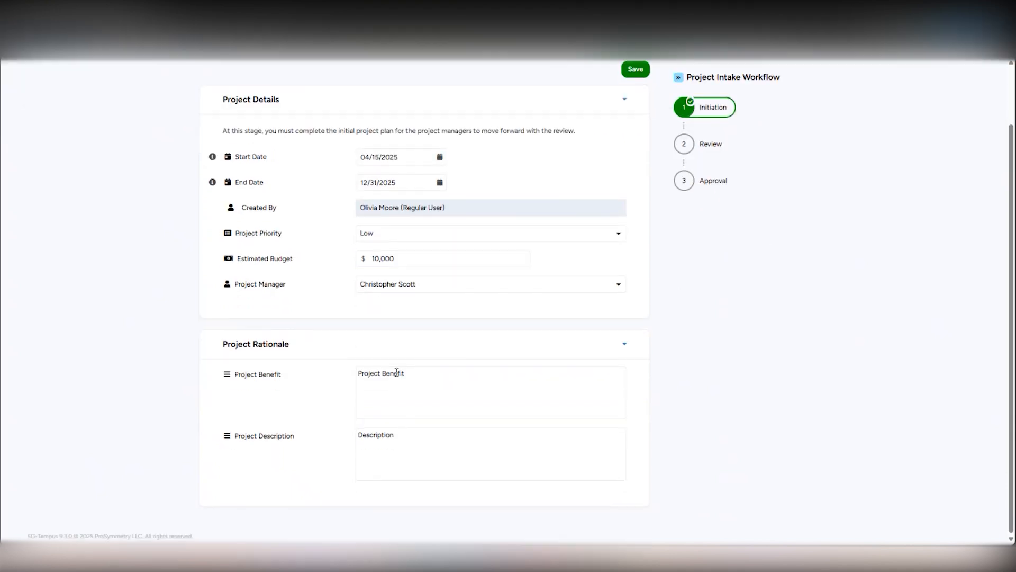
{"action": "scroll", "coordinate": [397, 372], "scroll_direction": "up", "scroll_amount": 2}
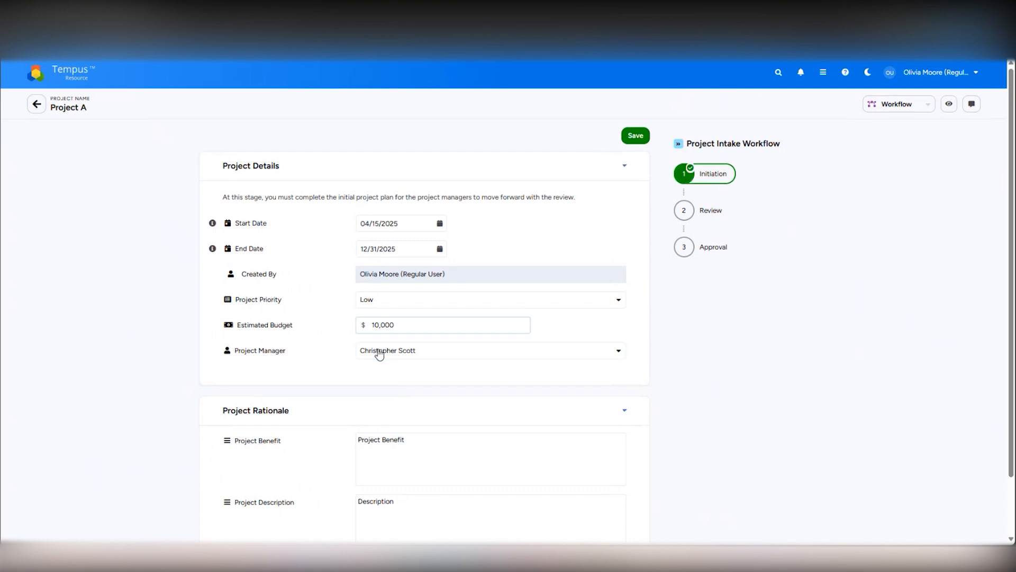
Step: Switch to the SuperGrid - Tempus browser window signed in as the project manager
{"action": "mouse_move", "coordinate": [438, 558]}
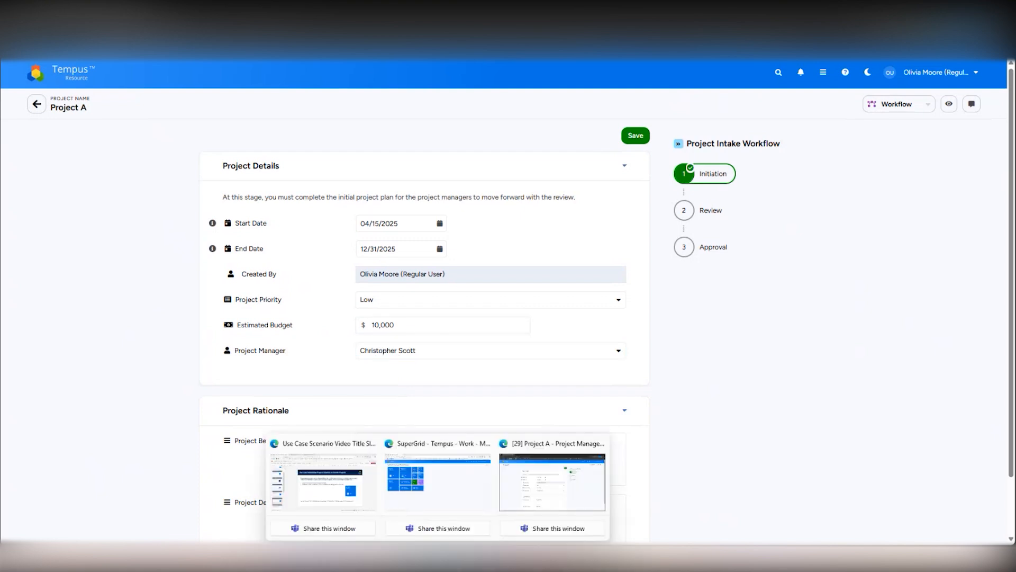
{"action": "left_click", "coordinate": [439, 493]}
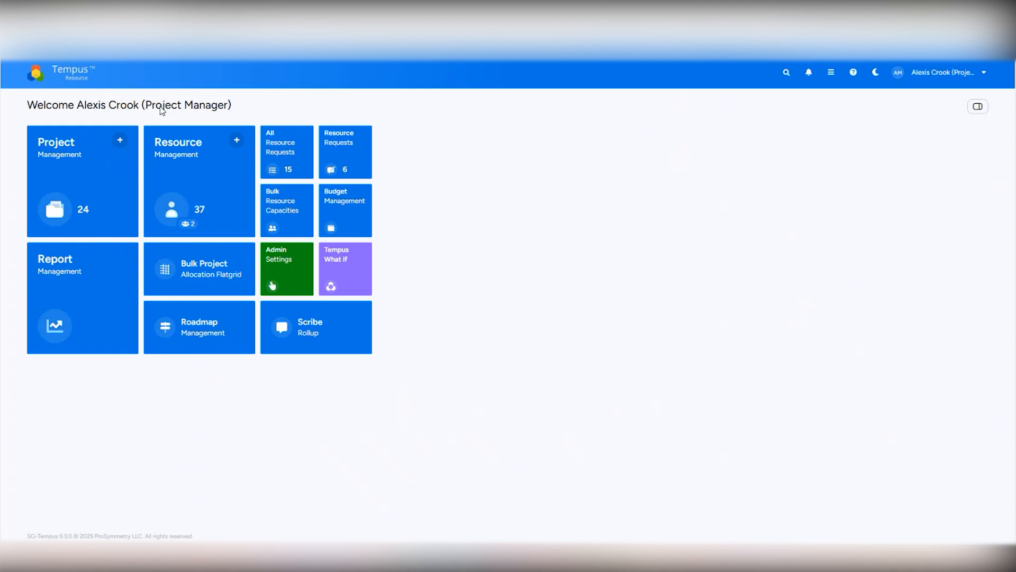
Step: Open Project A from the Project Management grid and scroll down to its Next step button
{"action": "left_click", "coordinate": [82, 176]}
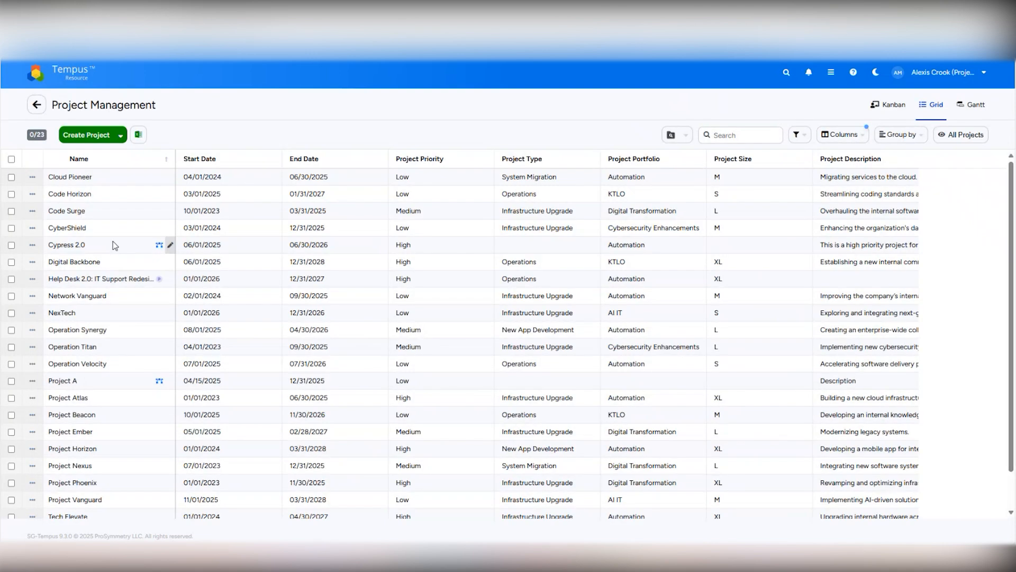
{"action": "mouse_move", "coordinate": [59, 381]}
{"action": "left_click", "coordinate": [71, 381]}
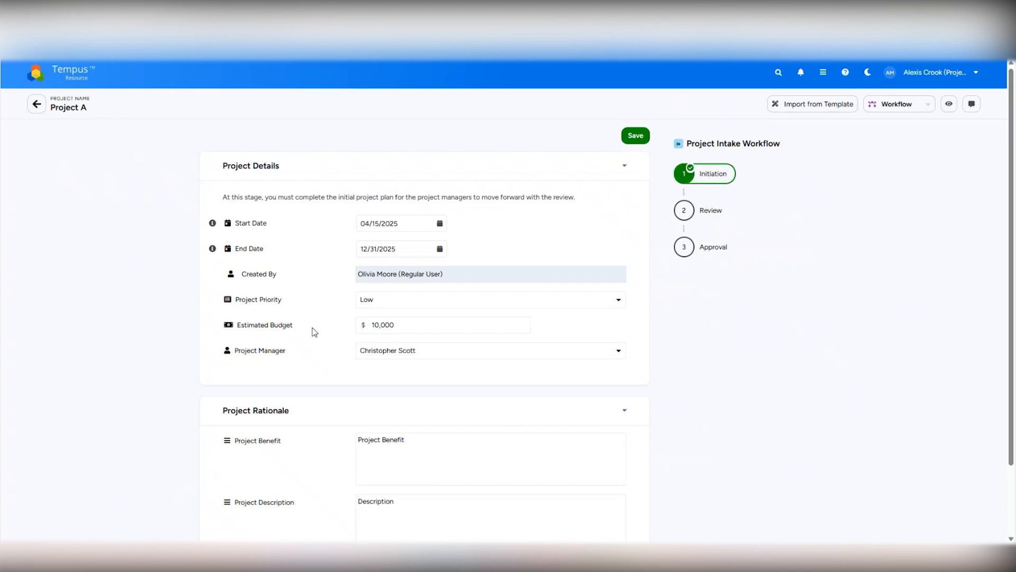
{"action": "mouse_move", "coordinate": [1014, 261]}
{"action": "left_mouse_down"}
{"action": "mouse_move", "coordinate": [1012, 342]}
{"action": "mouse_move", "coordinate": [1014, 242]}
{"action": "left_mouse_up"}
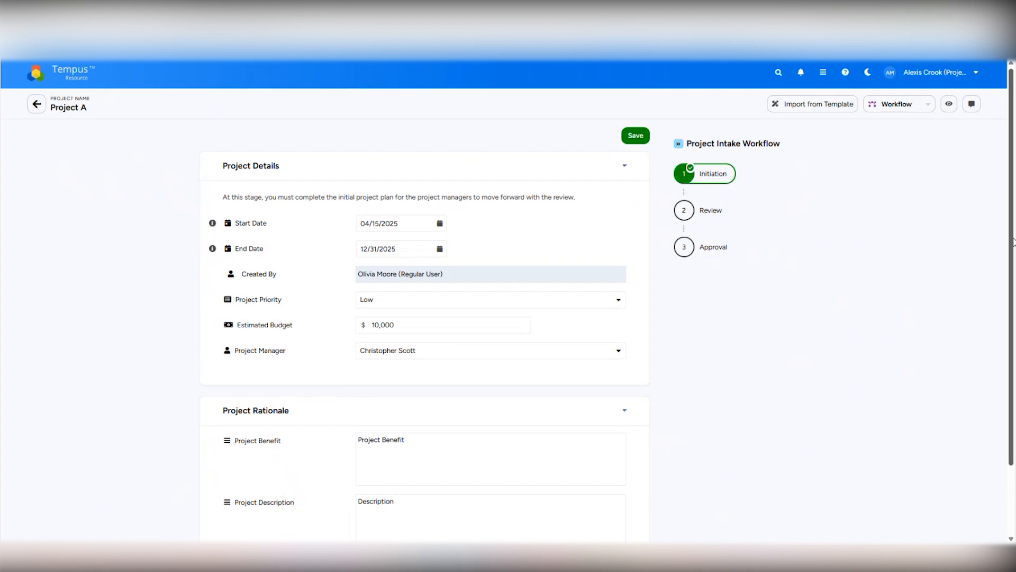
{"action": "scroll", "coordinate": [1013, 242], "scroll_direction": "down", "scroll_amount": 2}
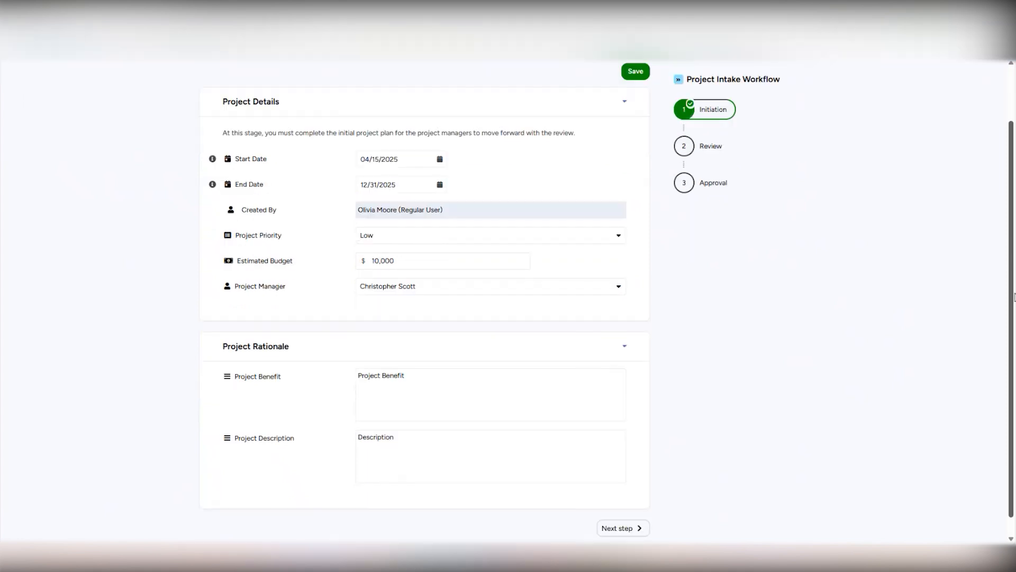
Step: Move Project A to the Review step, mark it as current state, then view Initiation details
{"action": "left_click", "coordinate": [627, 529]}
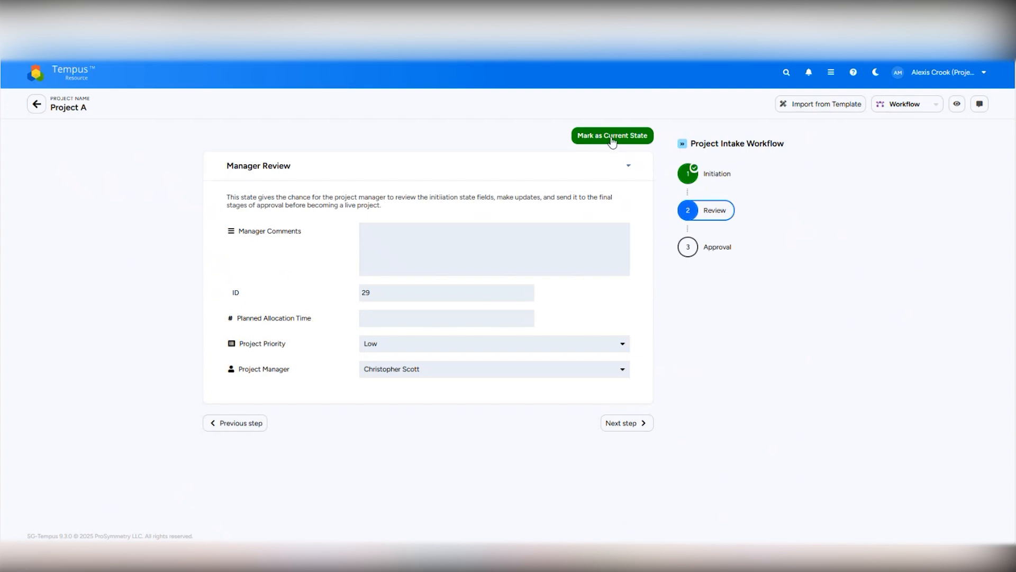
{"action": "left_click", "coordinate": [612, 136]}
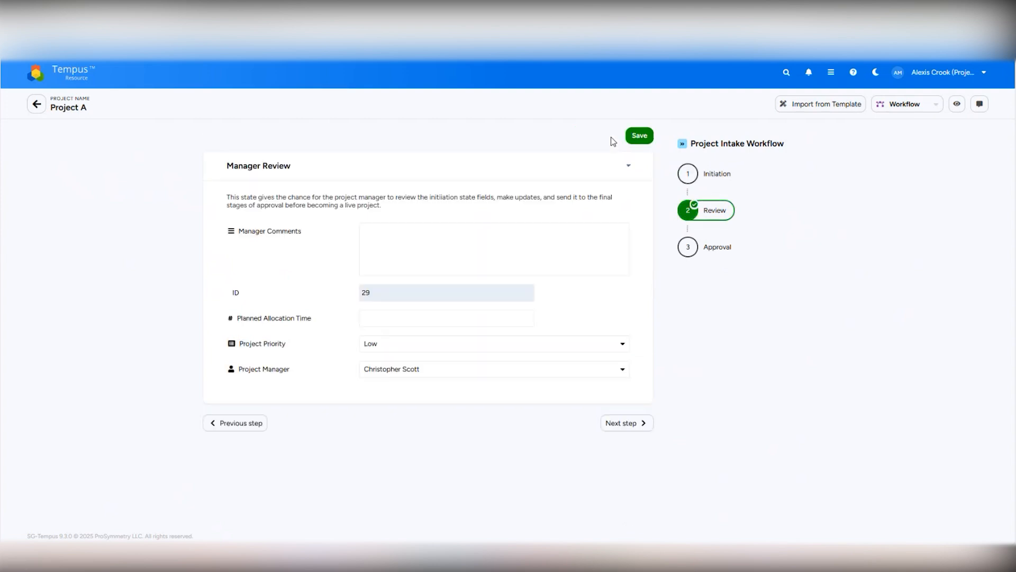
{"action": "left_click", "coordinate": [723, 183]}
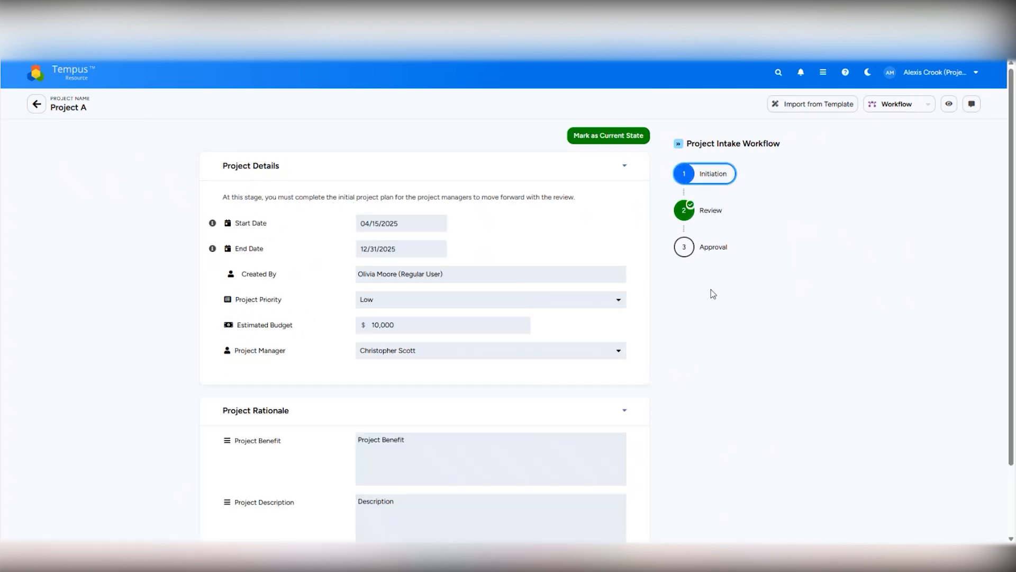
Step: Return to the Review step's Manager Review form and place the cursor in Manager Comments
{"action": "left_click", "coordinate": [710, 218]}
{"action": "left_click", "coordinate": [545, 250]}
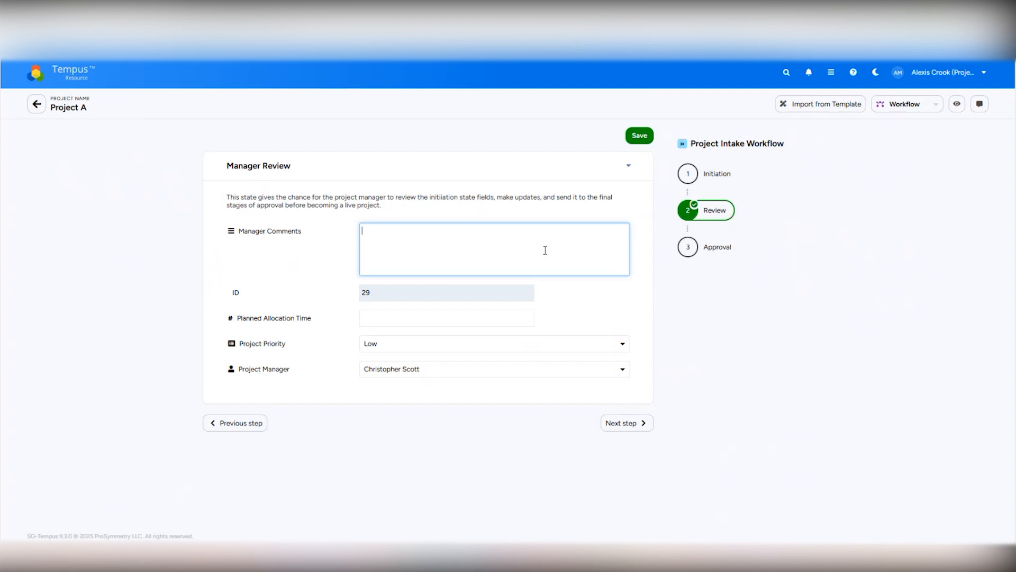
Step: Fill the Manager Review with comment 'Comments', planned allocation 150000 and Medium priority, then save
{"action": "type", "text": "Comments"}
{"action": "left_click", "coordinate": [387, 319]}
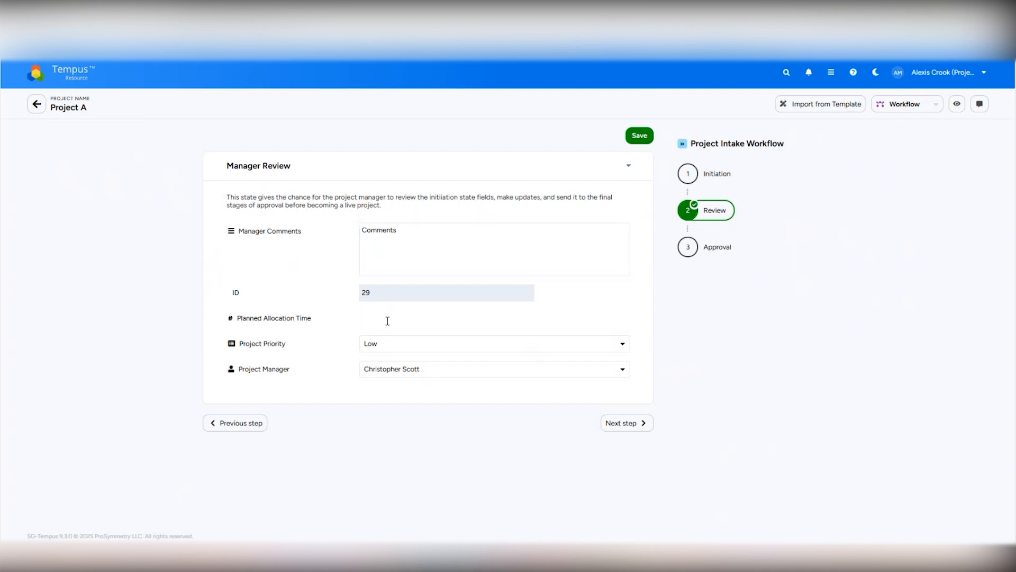
{"action": "type", "text": "150000"}
{"action": "key", "text": "Tab"}
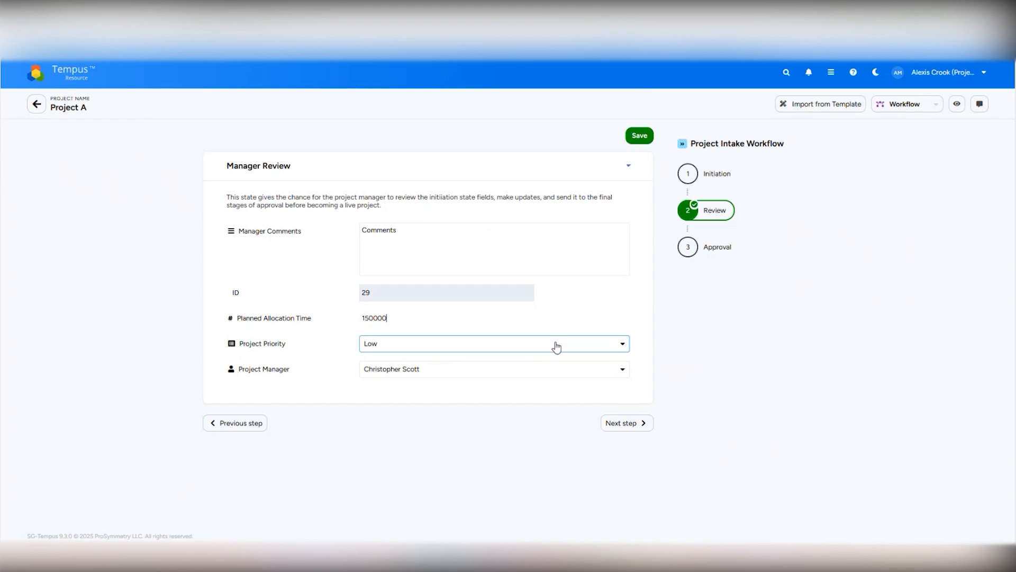
{"action": "key", "text": "Tab"}
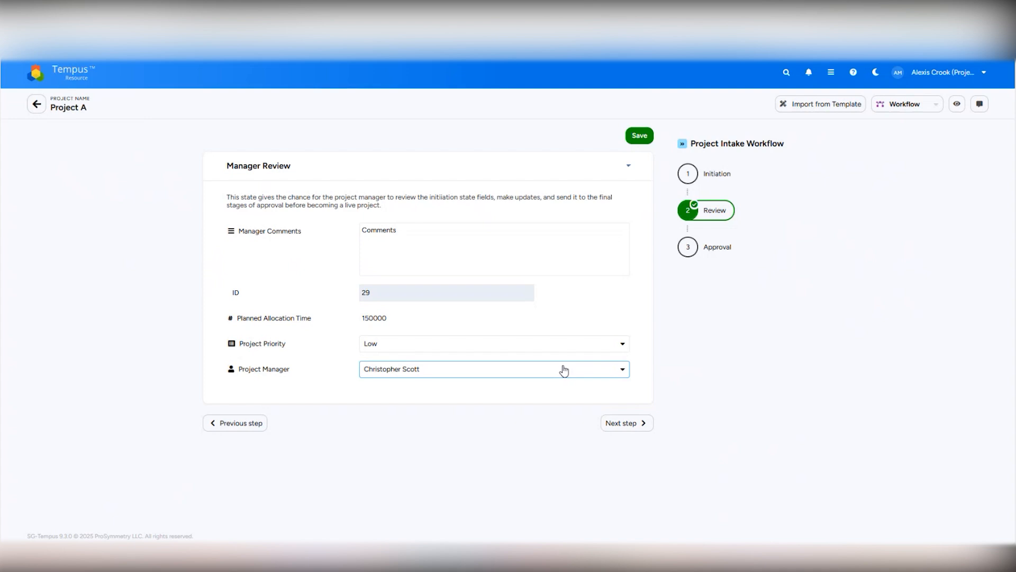
{"action": "left_click", "coordinate": [538, 345]}
{"action": "left_click", "coordinate": [407, 413]}
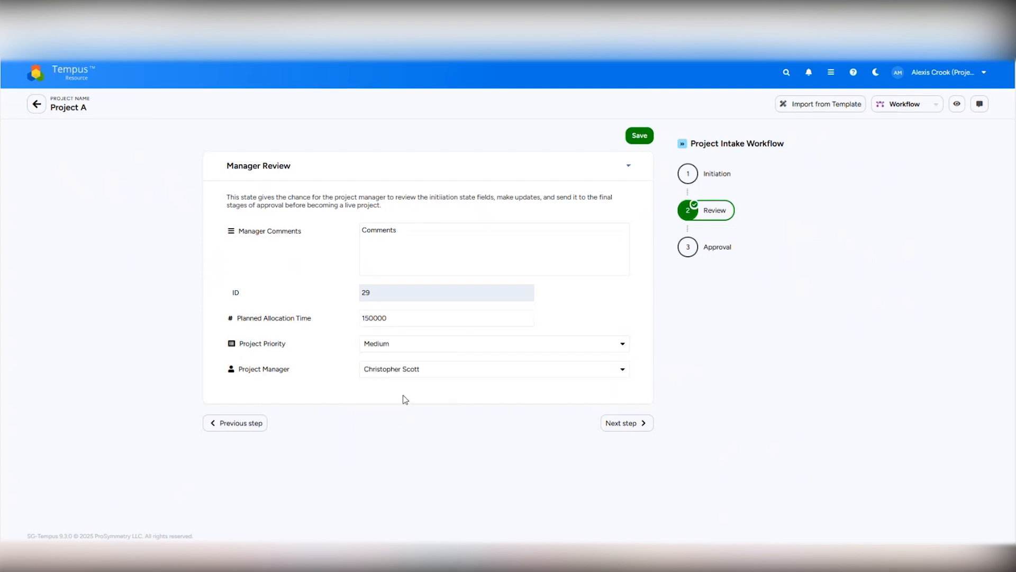
{"action": "left_click", "coordinate": [639, 138]}
Step: Go on to the Final Sign Off step and mark Approval as the current workflow state
{"action": "left_click", "coordinate": [629, 428]}
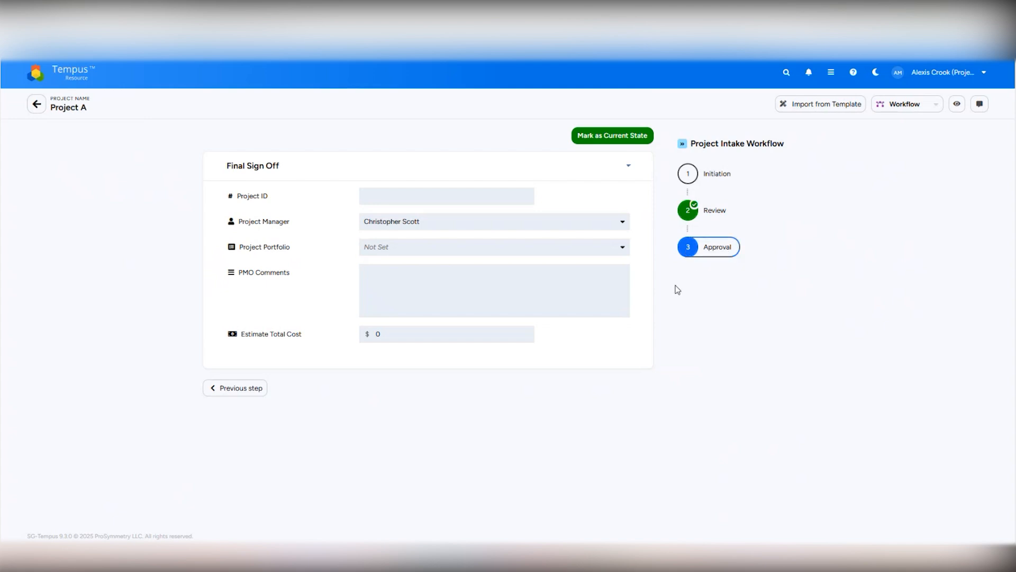
{"action": "left_click", "coordinate": [633, 136]}
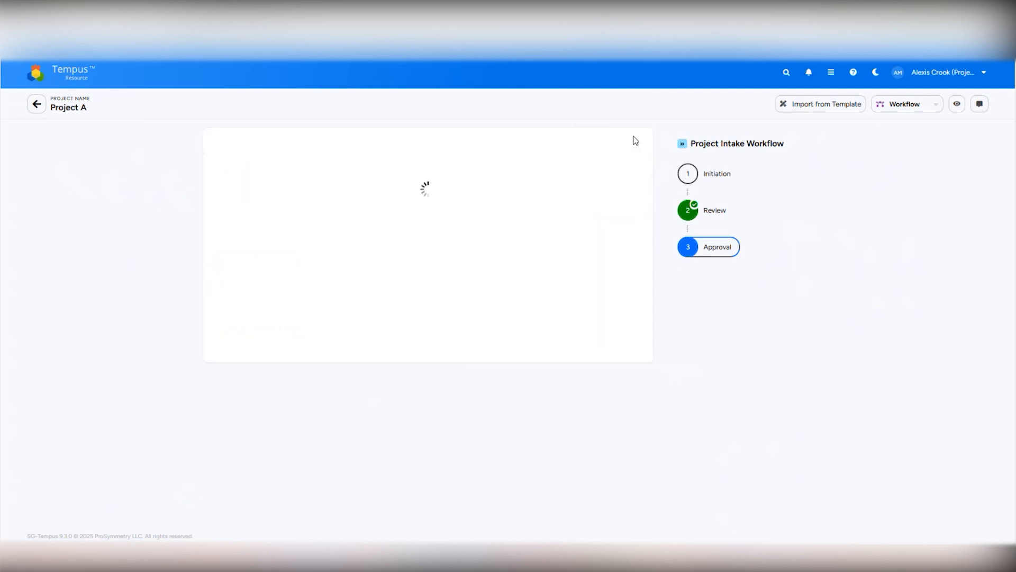